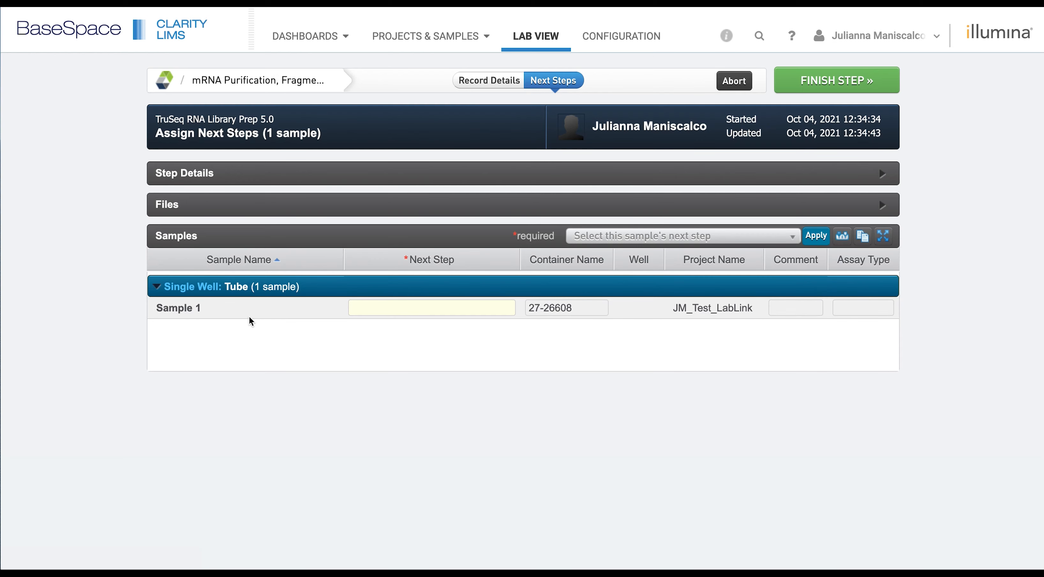
- Set Sample 1's next step to Repeat this step and finish the mRNA Purification step
{"action": "left_click", "coordinate": [428, 309]}
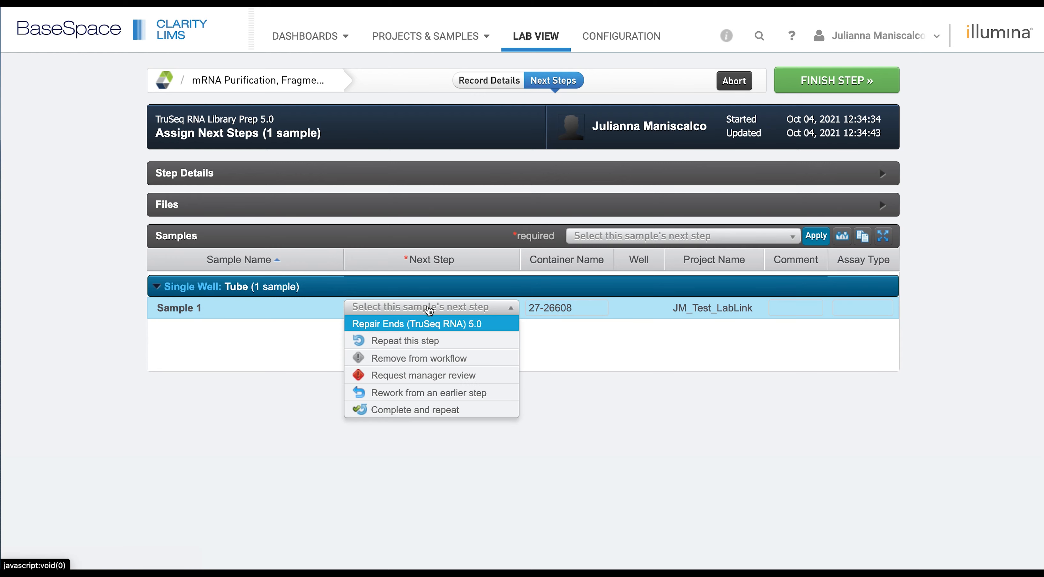
{"action": "left_click", "coordinate": [427, 341]}
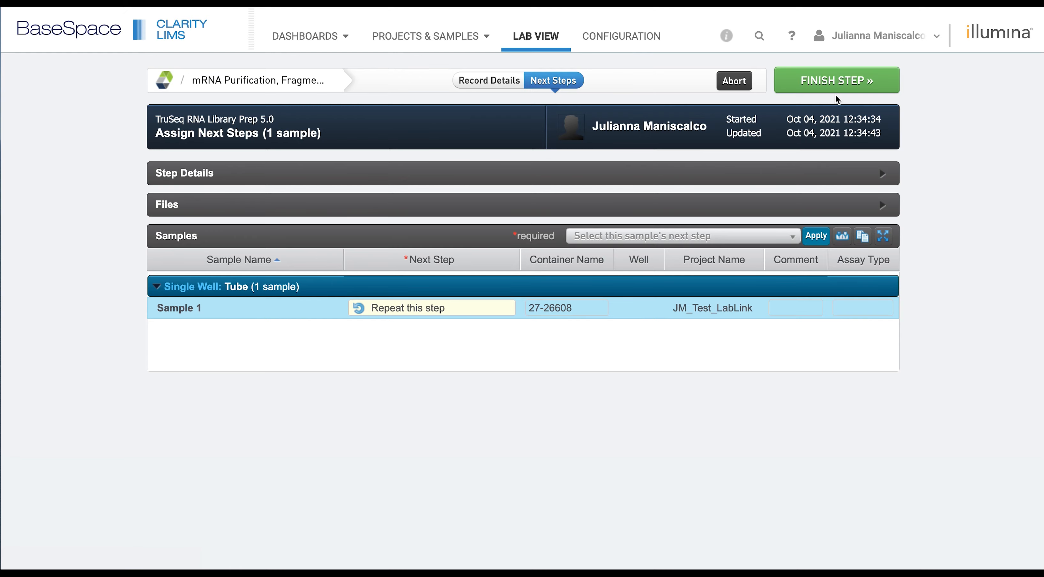
{"action": "left_click", "coordinate": [855, 81]}
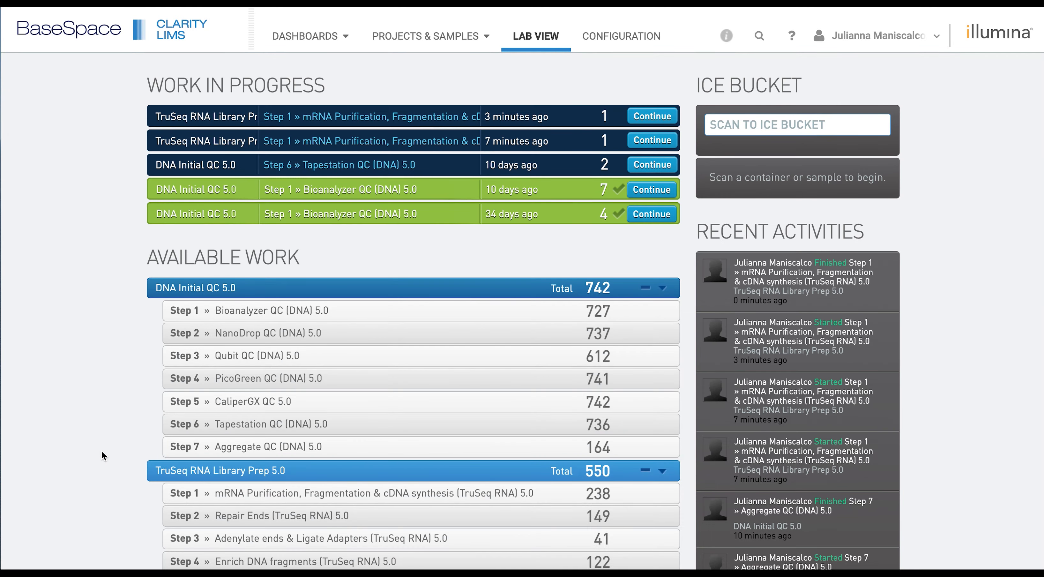
- Check the mRNA Purification, Fragmentation & cDNA synthesis (TruSeq RNA) 5.0 queue for the repeated sample by expanding its single-sample groups
{"action": "scroll", "coordinate": [104, 451], "scroll_direction": "down", "scroll_amount": 3}
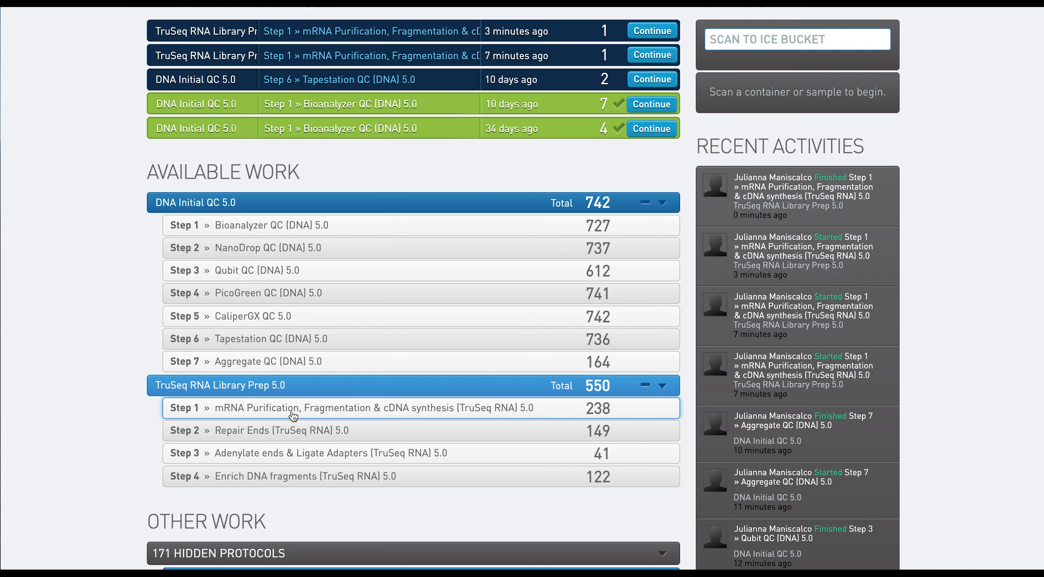
{"action": "left_click", "coordinate": [292, 416]}
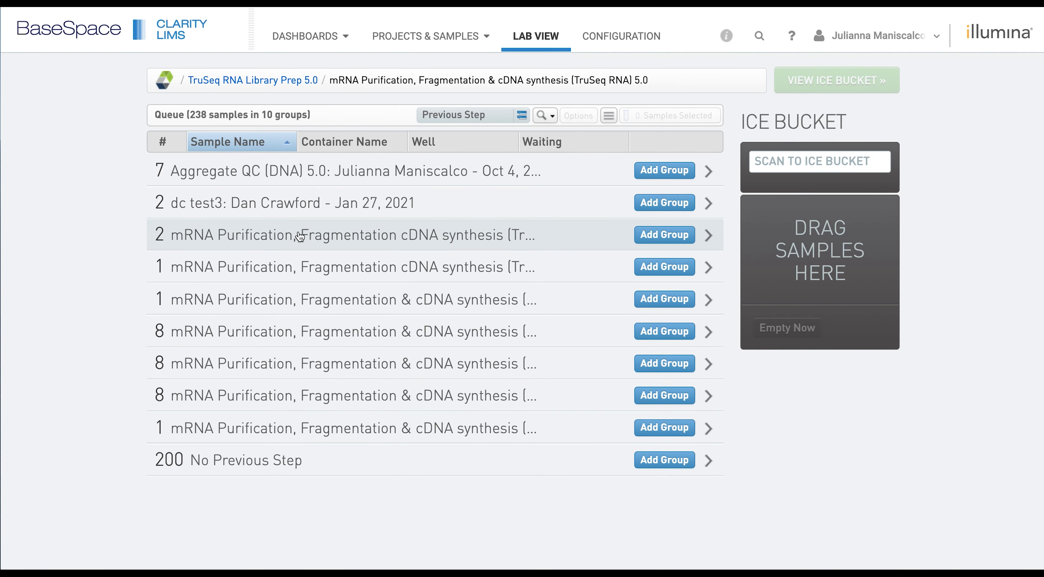
{"action": "left_click", "coordinate": [301, 271]}
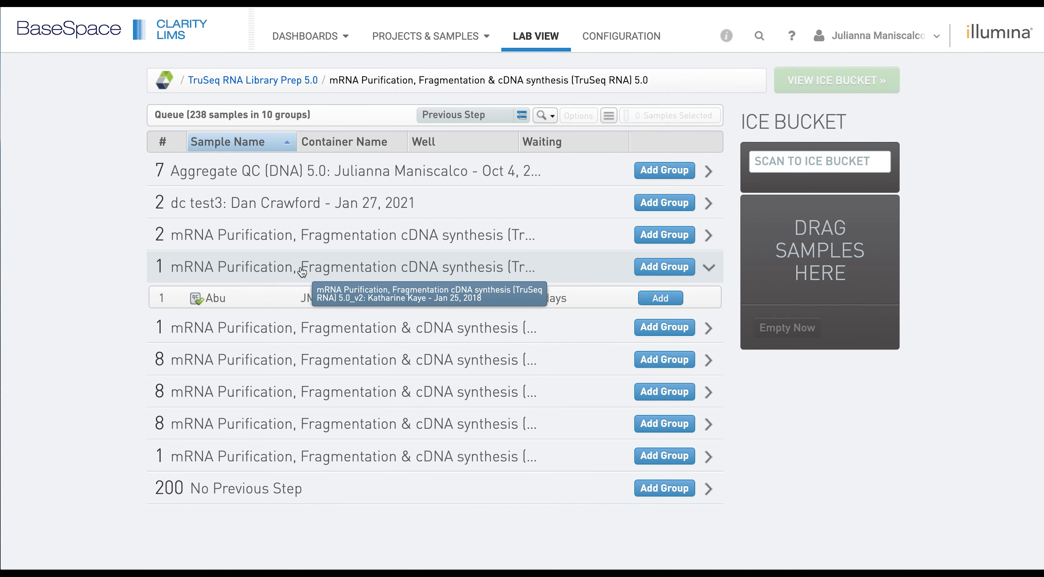
{"action": "left_click", "coordinate": [300, 269]}
{"action": "left_click", "coordinate": [308, 440]}
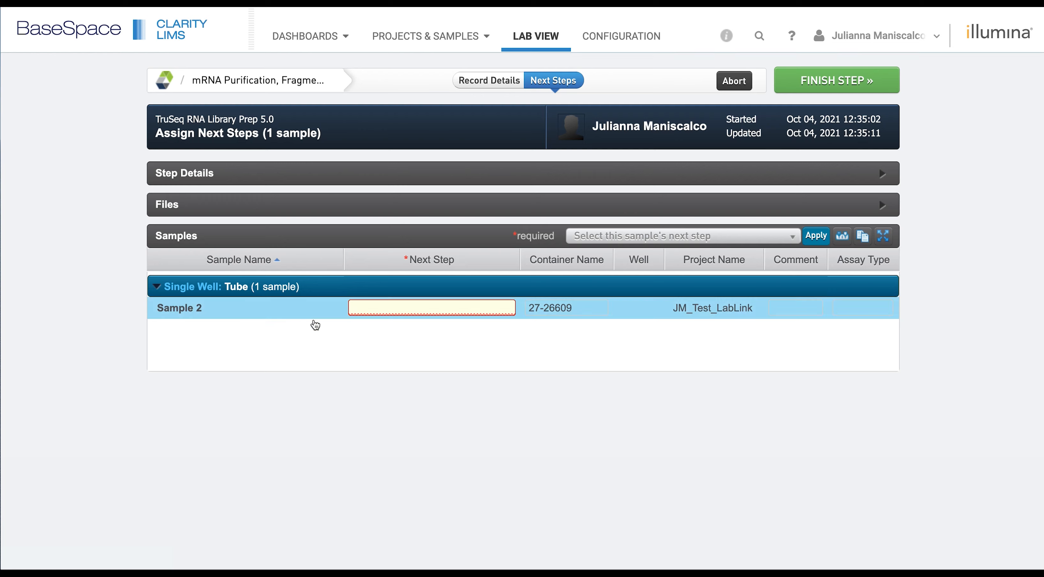
- Set Sample 2's next step to rework from the earlier Aggregate QC (DNA) 5.0 step and finish the step
{"action": "left_click", "coordinate": [410, 308]}
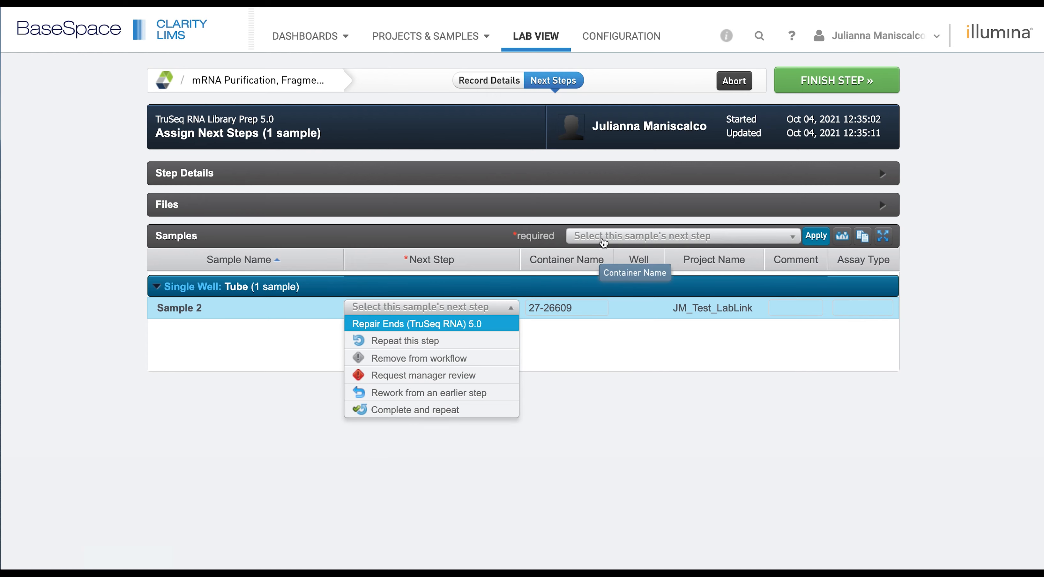
{"action": "left_click", "coordinate": [613, 238]}
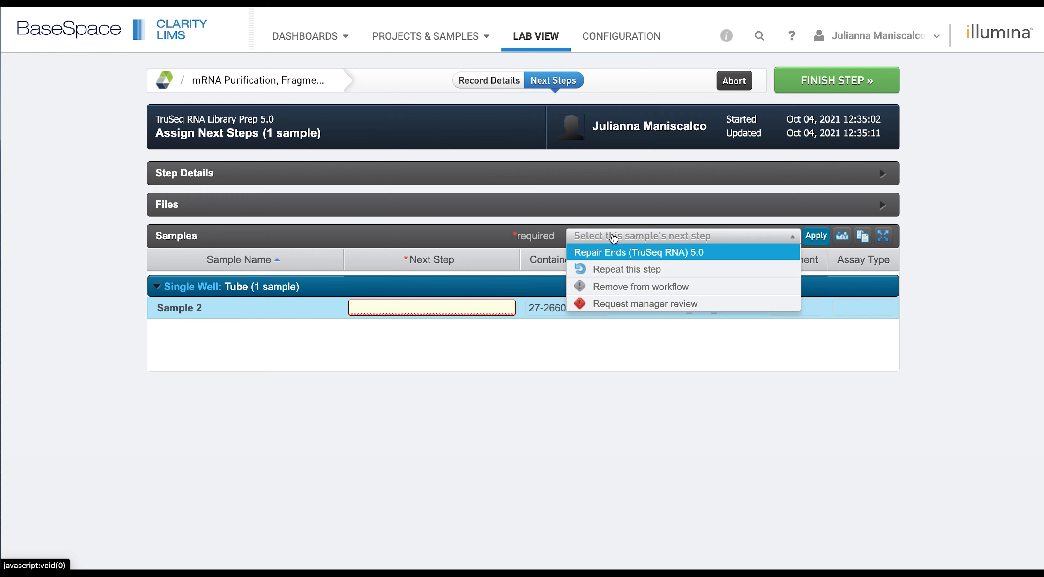
{"action": "left_click", "coordinate": [419, 335]}
{"action": "left_click", "coordinate": [415, 310]}
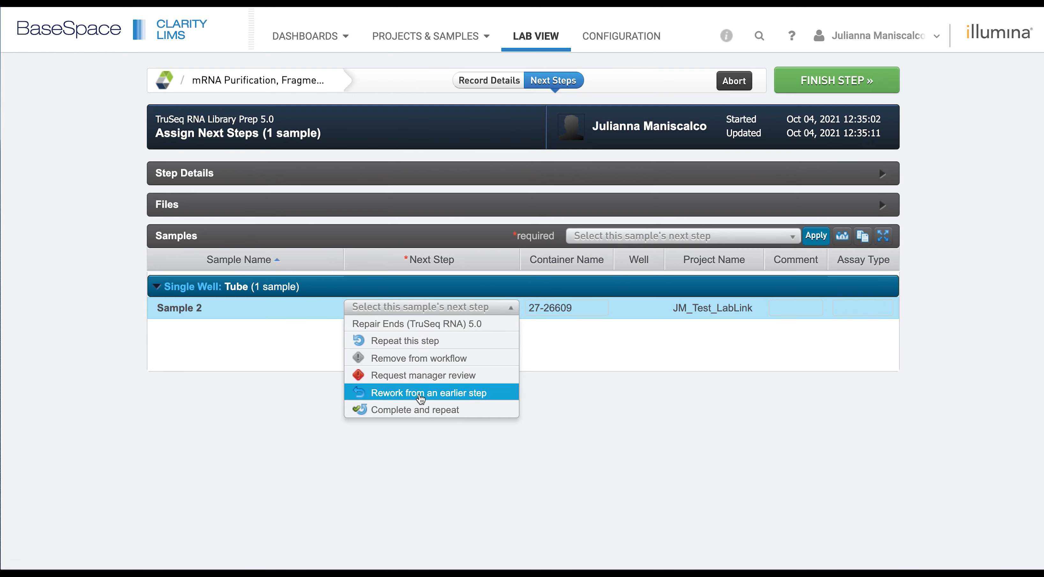
{"action": "left_click", "coordinate": [420, 393]}
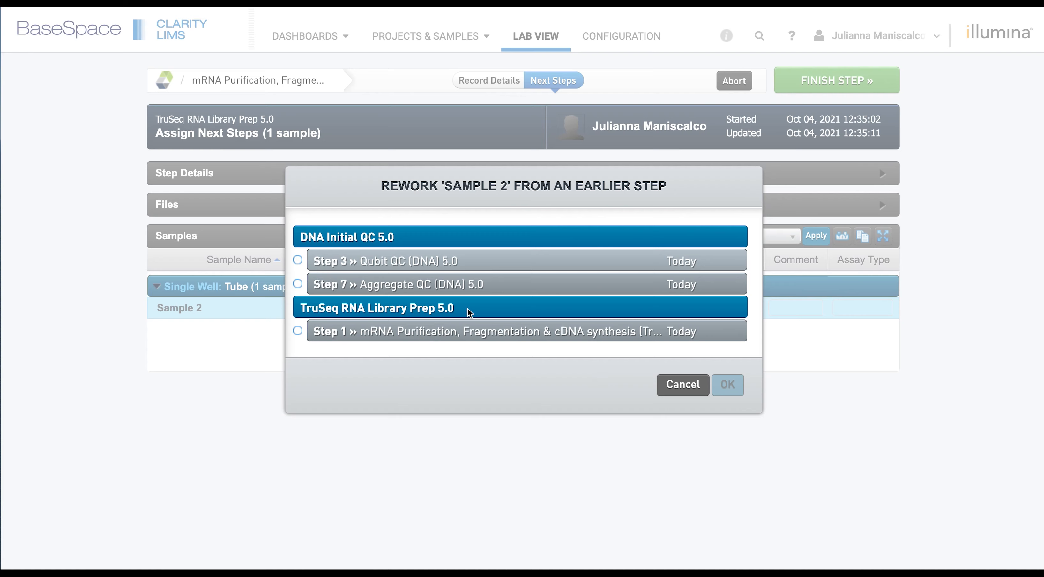
{"action": "left_click", "coordinate": [298, 284]}
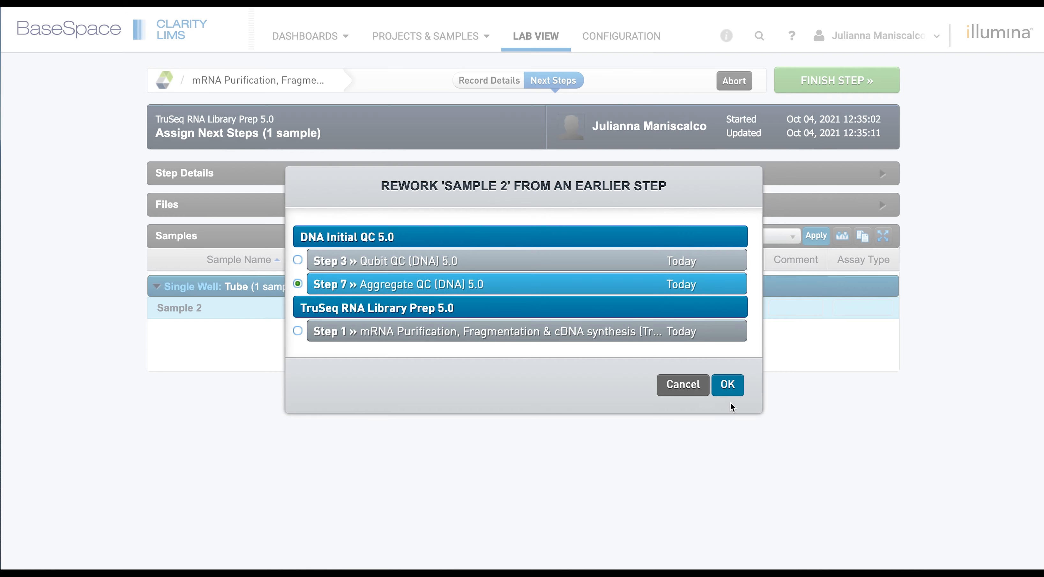
{"action": "left_click", "coordinate": [727, 385]}
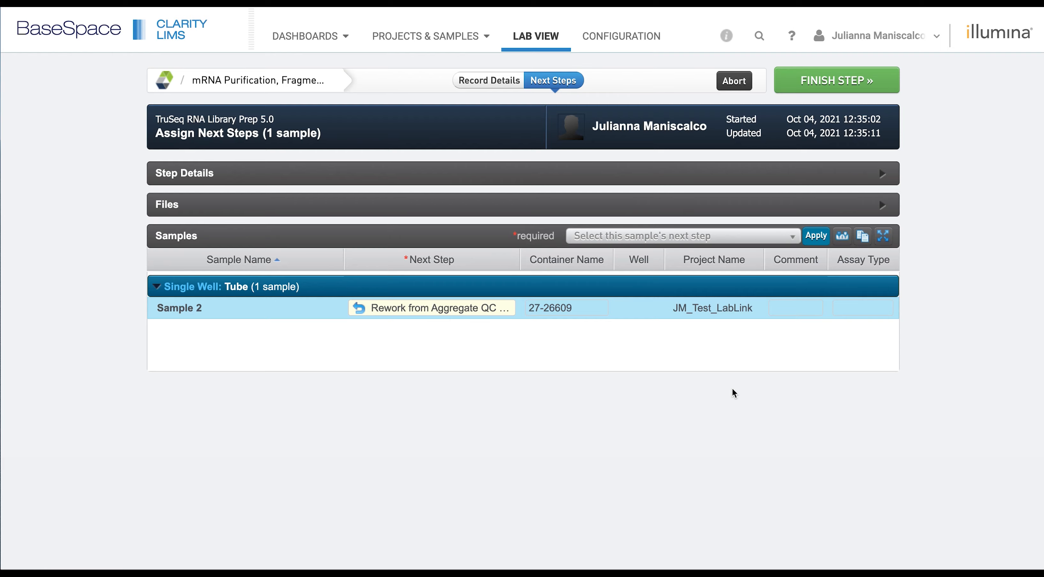
{"action": "left_click", "coordinate": [816, 86]}
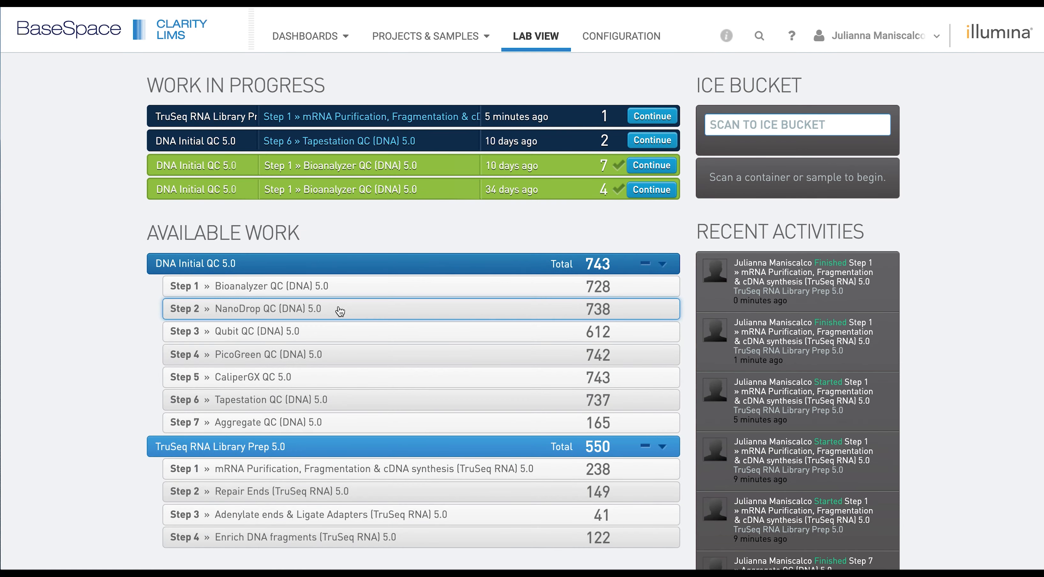
- Open the Aggregate QC (DNA) 5.0 queue under DNA Initial QC 5.0 and group its samples by container
{"action": "scroll", "coordinate": [61, 425], "scroll_direction": "down", "scroll_amount": 1}
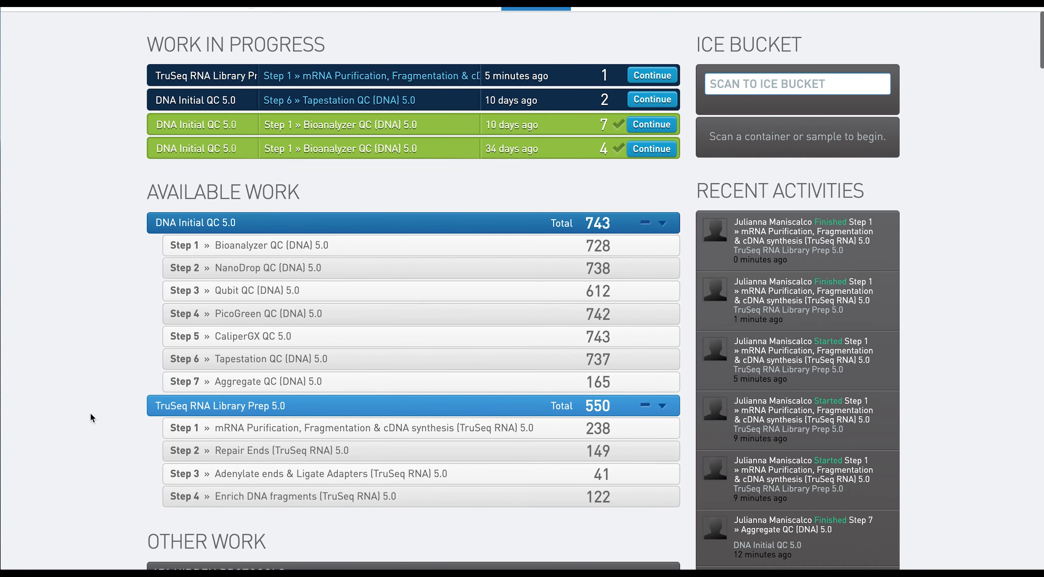
{"action": "left_click", "coordinate": [303, 390]}
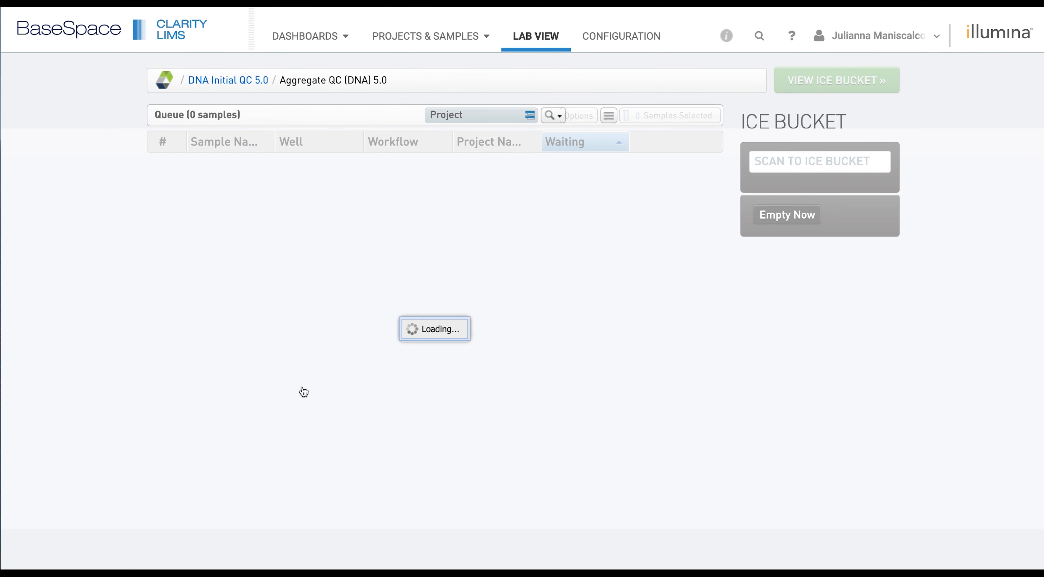
{"action": "left_click", "coordinate": [460, 116]}
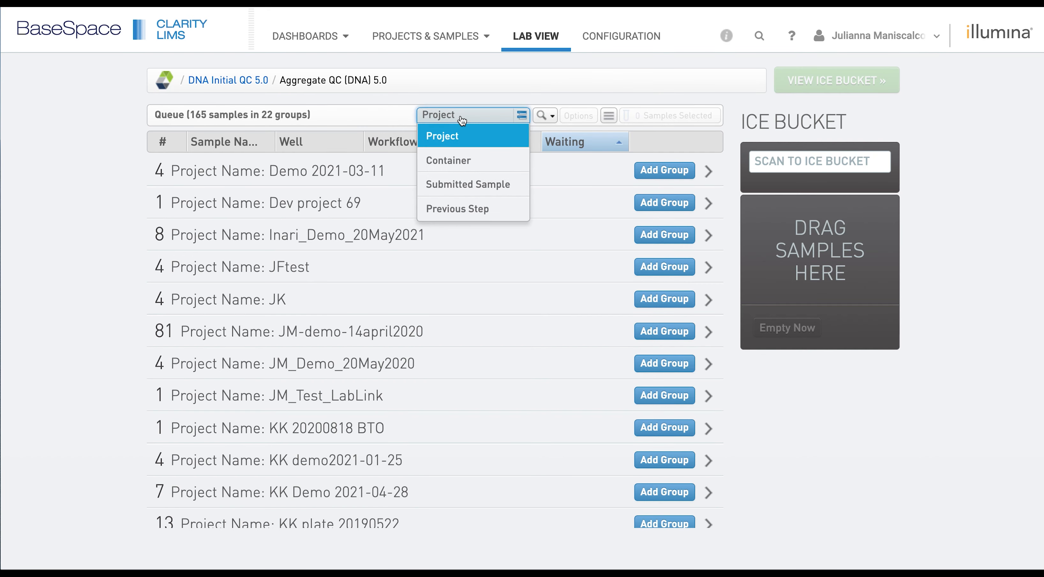
{"action": "left_click", "coordinate": [468, 165]}
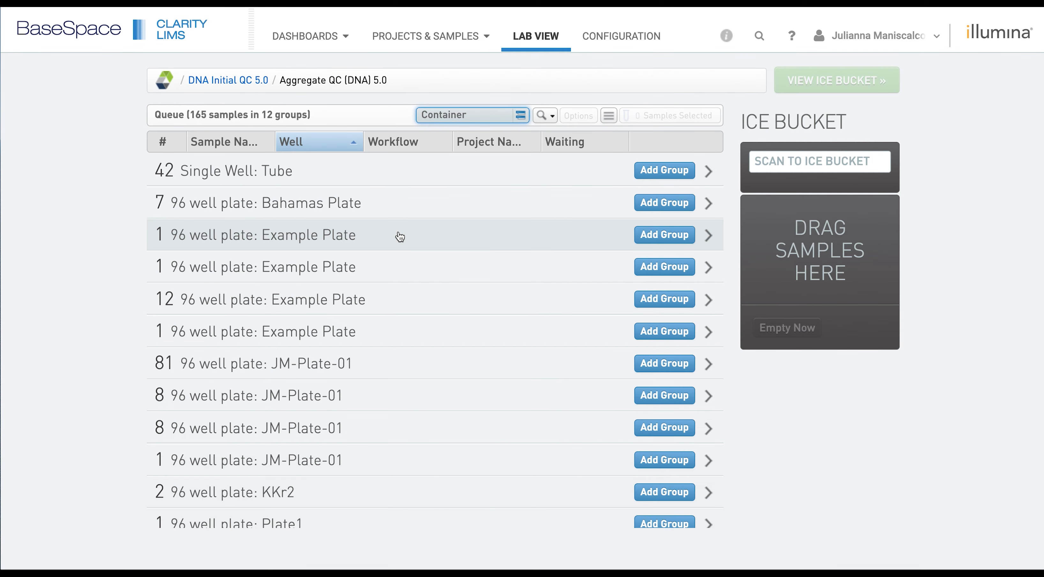
- Search the queue for "Sample 2" and inspect the single-sample JM-Plate-01 groups
{"action": "left_click", "coordinate": [543, 116]}
{"action": "type", "text": "Sample 2"}
{"action": "key", "text": "Return"}
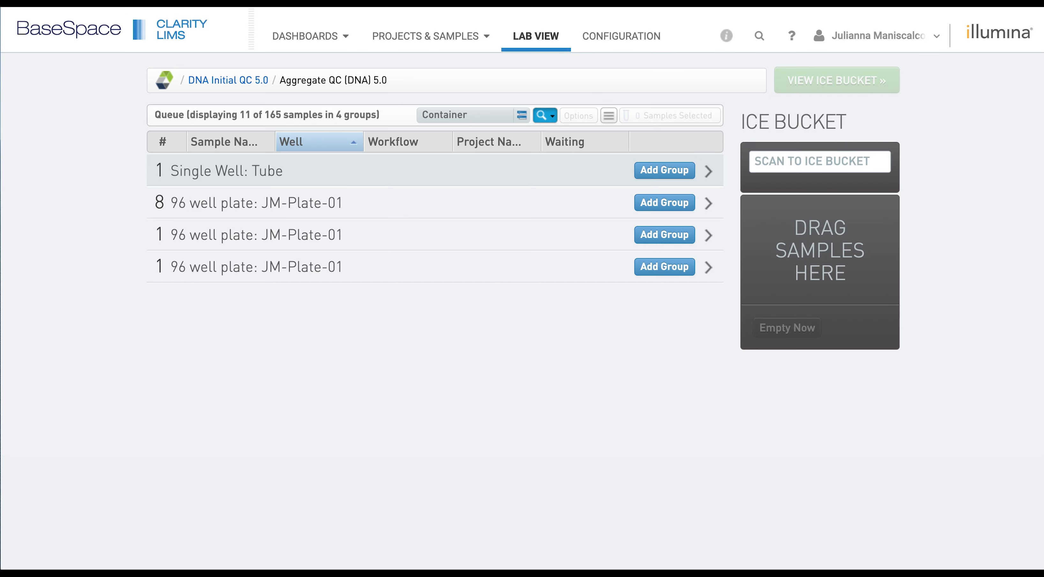
{"action": "left_click", "coordinate": [438, 242]}
{"action": "left_click", "coordinate": [438, 242]}
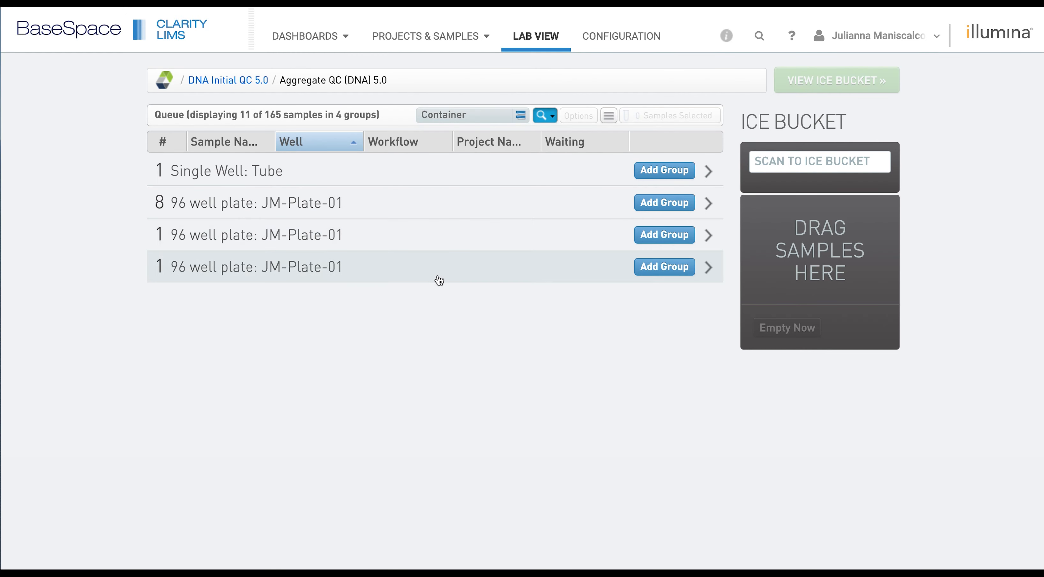
{"action": "left_click", "coordinate": [439, 279]}
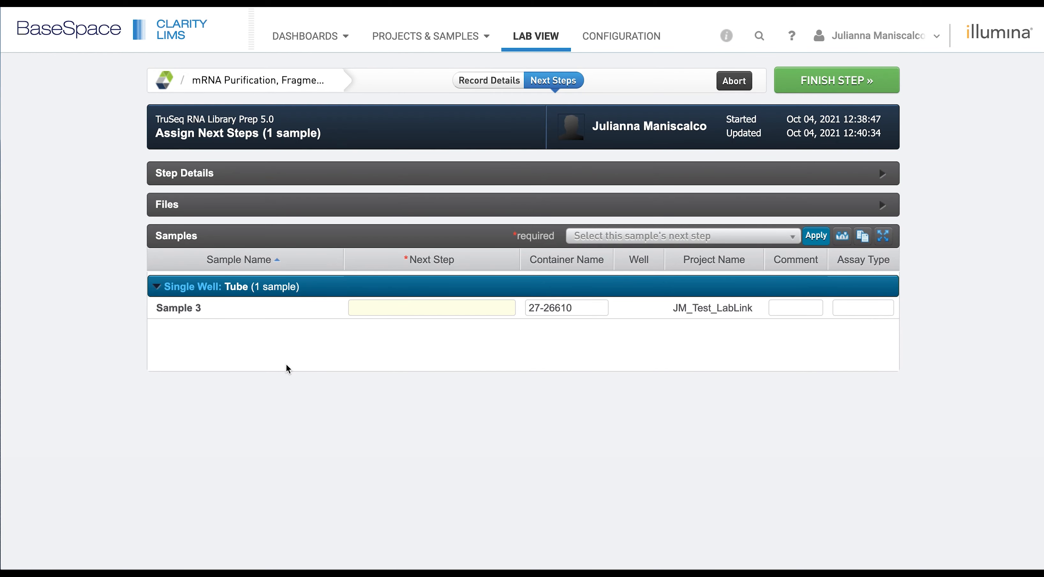
{"action": "left_click", "coordinate": [399, 311]}
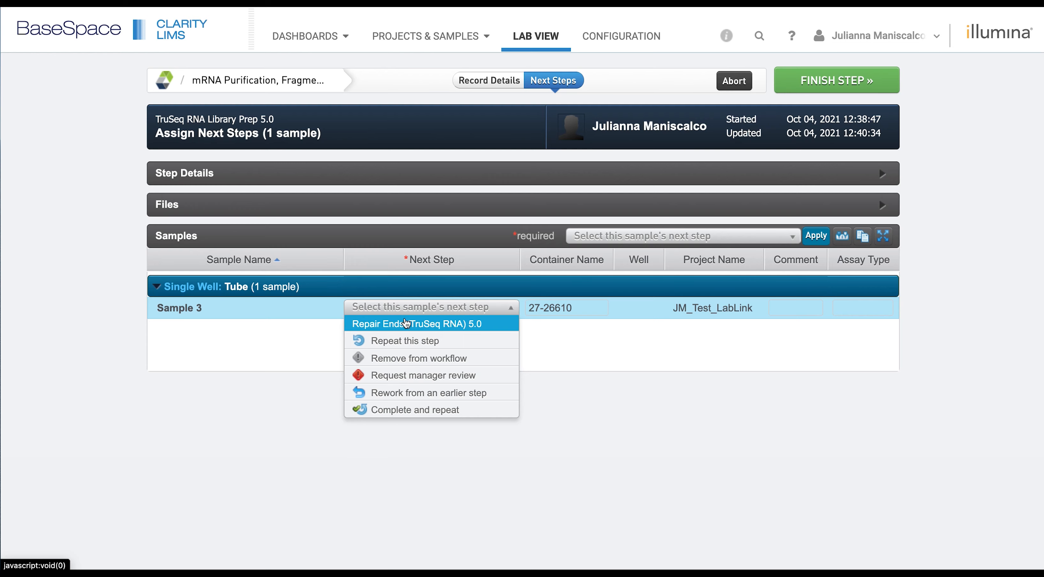
{"action": "left_click", "coordinate": [420, 391]}
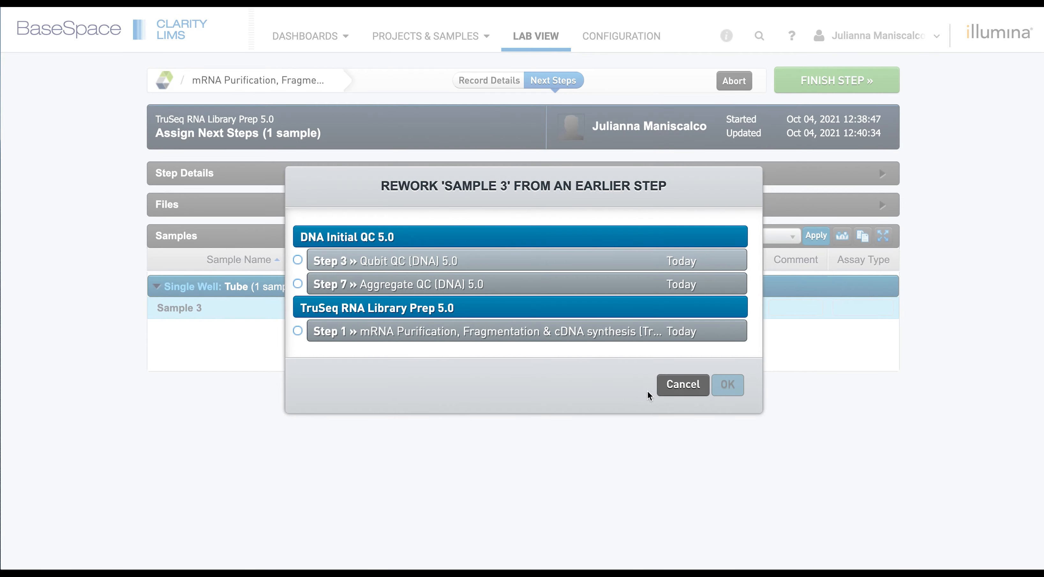
{"action": "left_click", "coordinate": [678, 385]}
- Set Sample 3's next step to Complete and repeat with Repair Ends (TruSeq RNA) 5.0 as the next action, and finish the step
{"action": "left_click", "coordinate": [424, 309]}
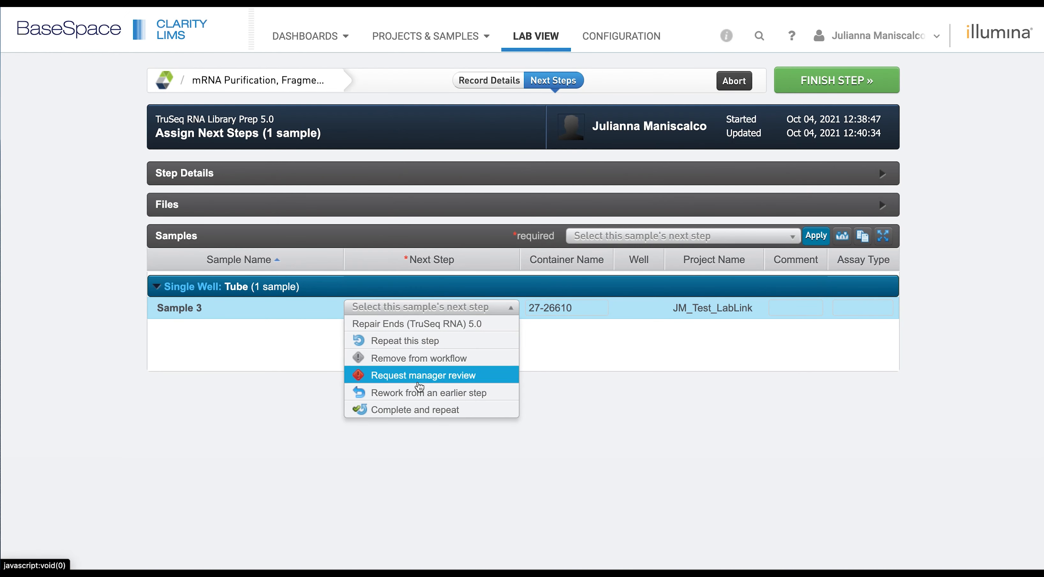
{"action": "left_click", "coordinate": [417, 410]}
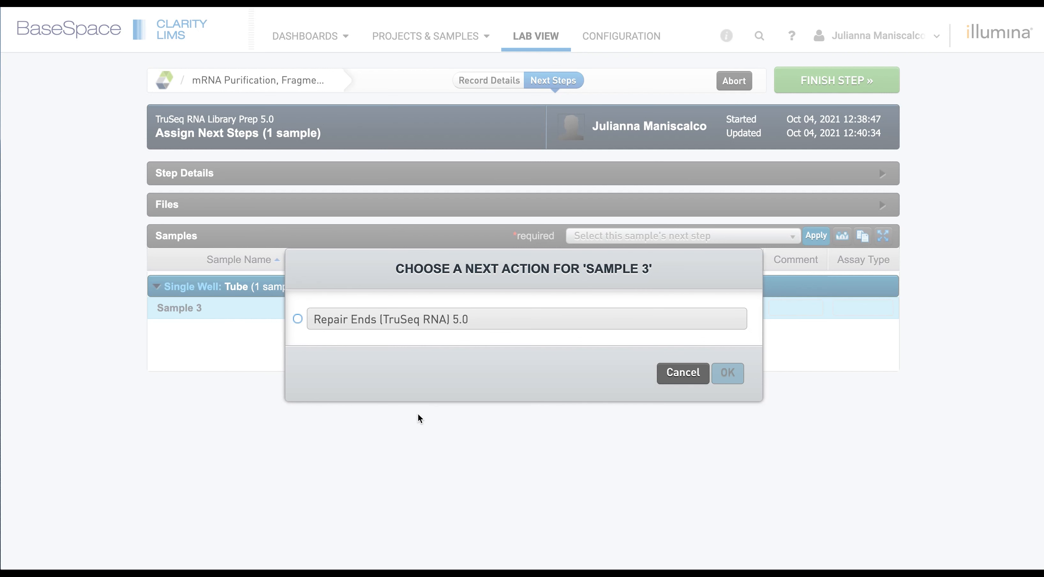
{"action": "left_click", "coordinate": [298, 320]}
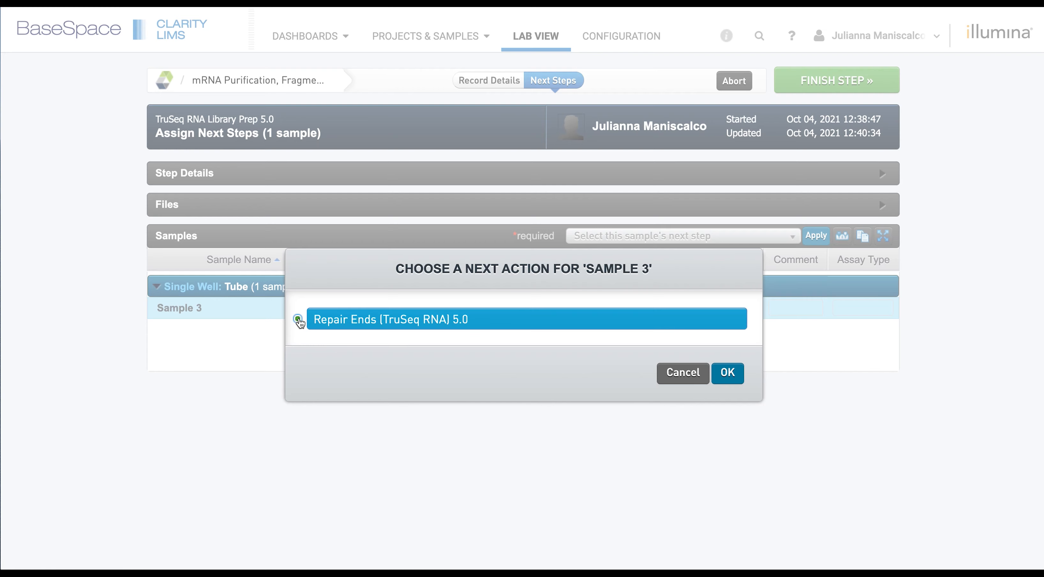
{"action": "left_click", "coordinate": [728, 372]}
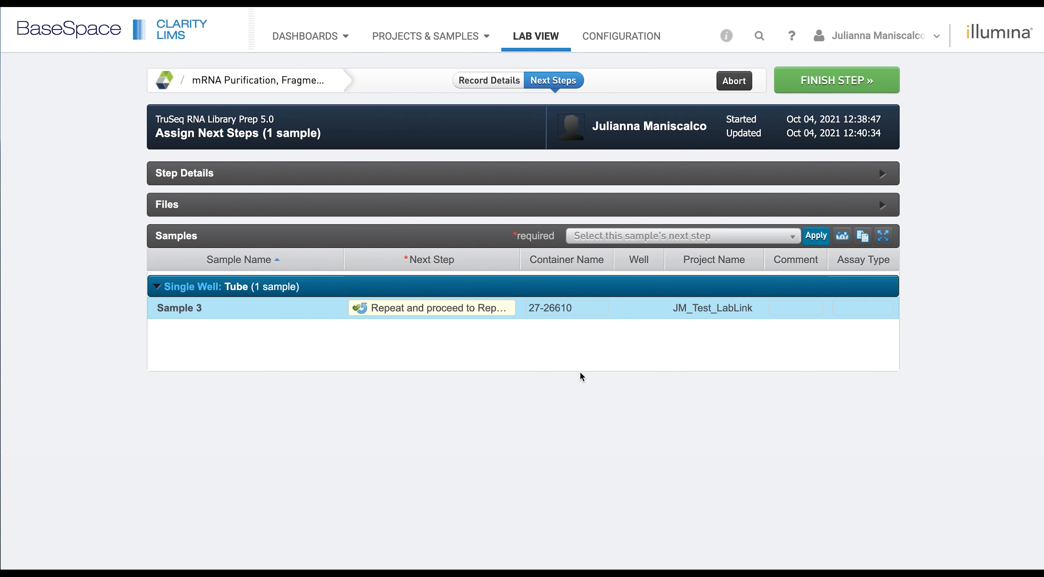
{"action": "left_click", "coordinate": [829, 79]}
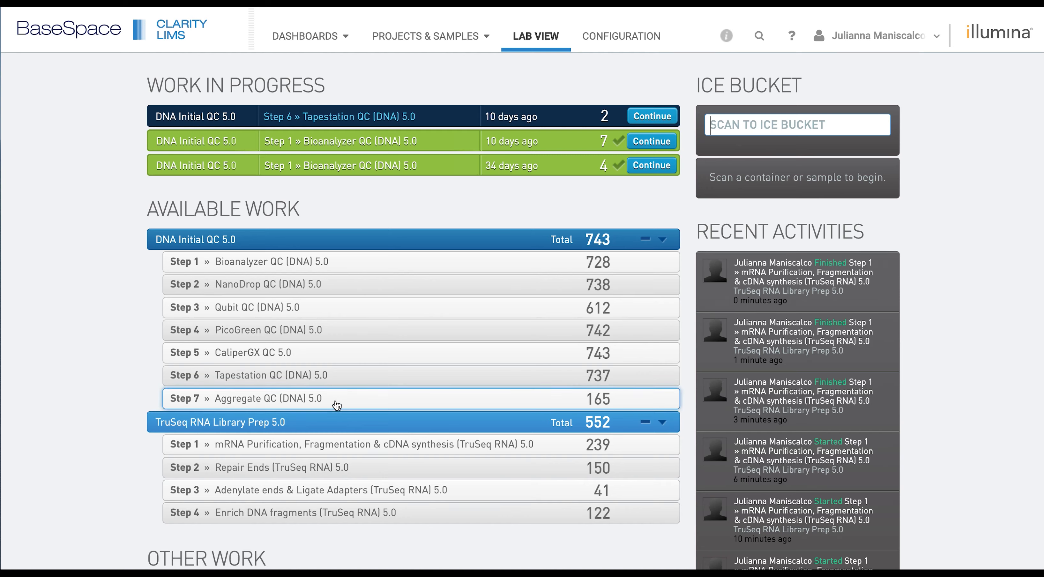
- Open the mRNA Purification, Fragmentation & cDNA synthesis (TruSeq RNA) 5.0 queue and inspect the samples in its Aggregate QC (DNA) 5.0 group
{"action": "left_click", "coordinate": [314, 452]}
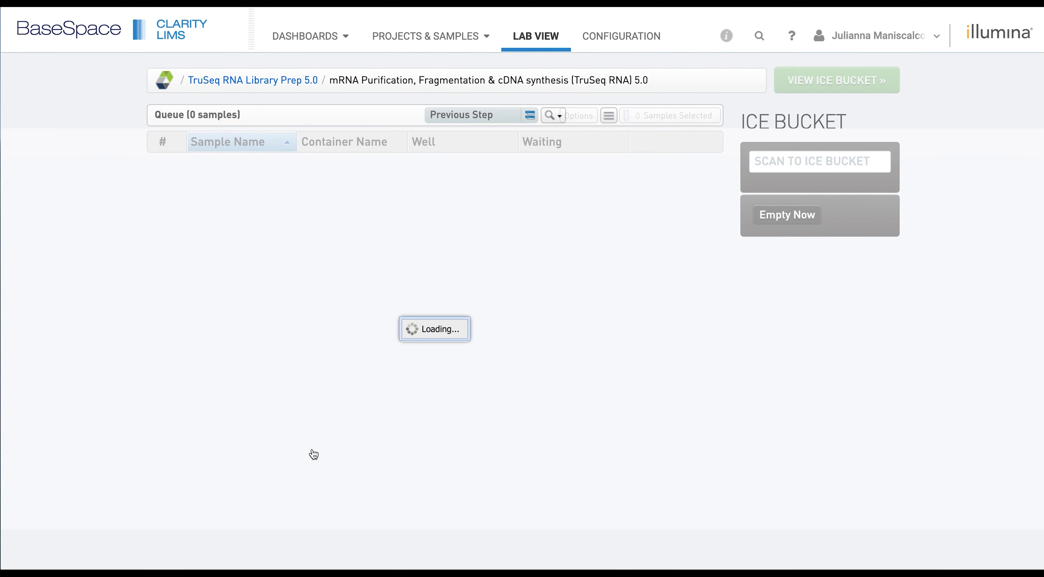
{"action": "scroll", "coordinate": [350, 340], "scroll_direction": "down", "scroll_amount": 1}
{"action": "scroll", "coordinate": [350, 339], "scroll_direction": "up", "scroll_amount": 1}
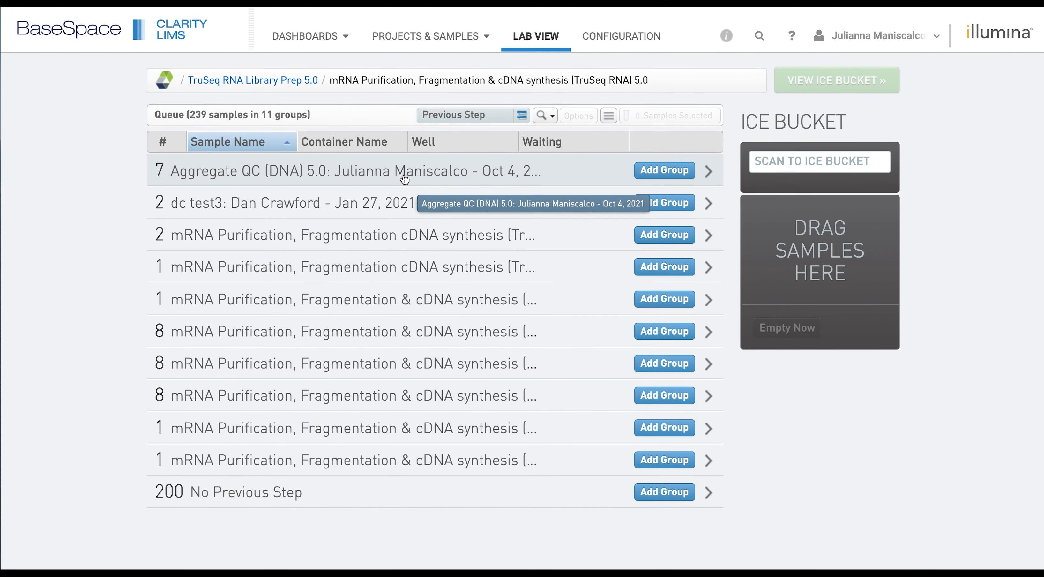
{"action": "left_click", "coordinate": [403, 175]}
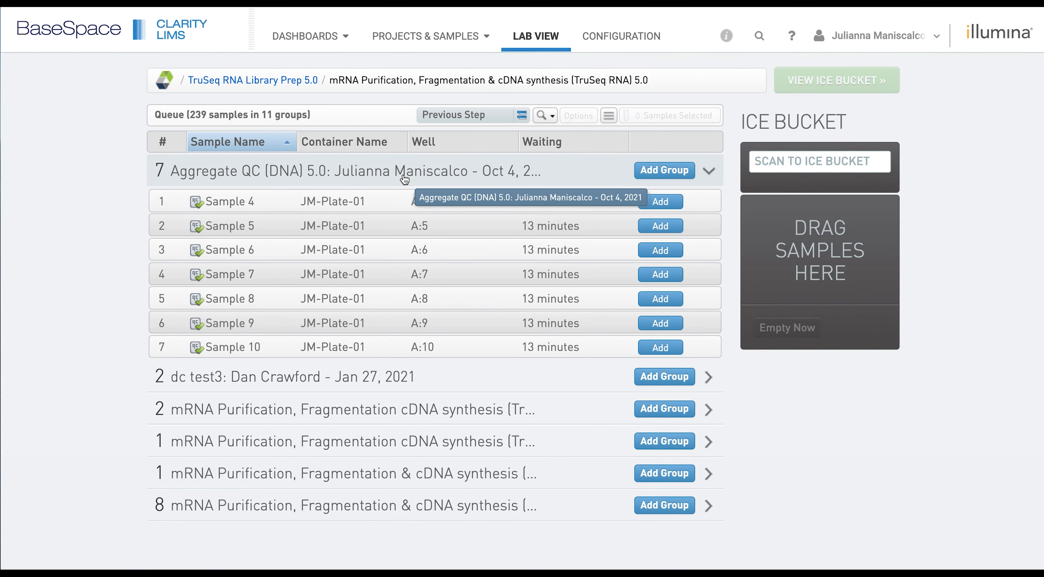
{"action": "left_click", "coordinate": [402, 178]}
- Search the queue for "Sample 3" and select that sample within the mRNA Purification group
{"action": "left_click", "coordinate": [544, 116]}
{"action": "type", "text": "Sample 3"}
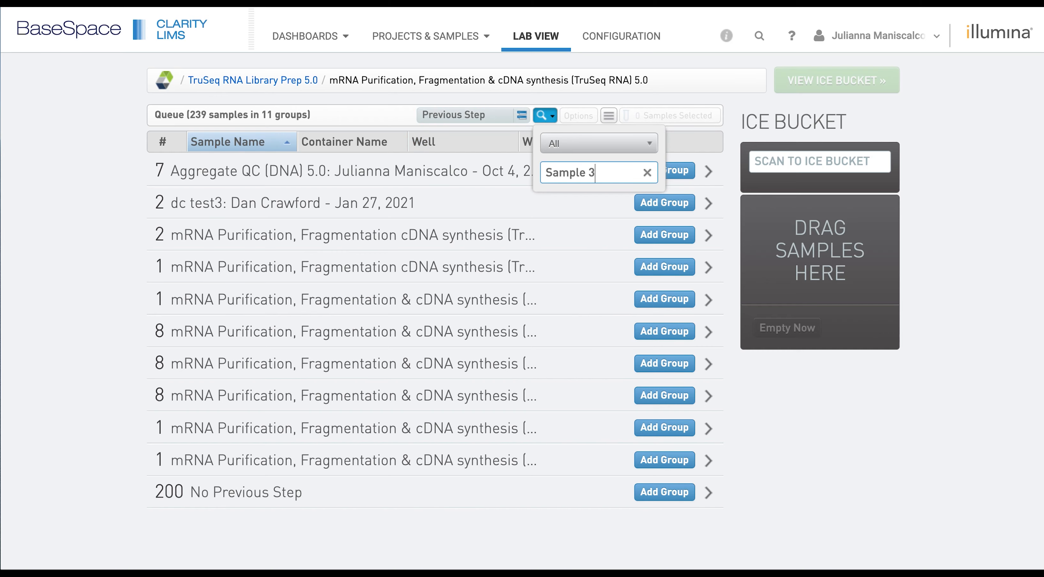
{"action": "key", "text": "Return"}
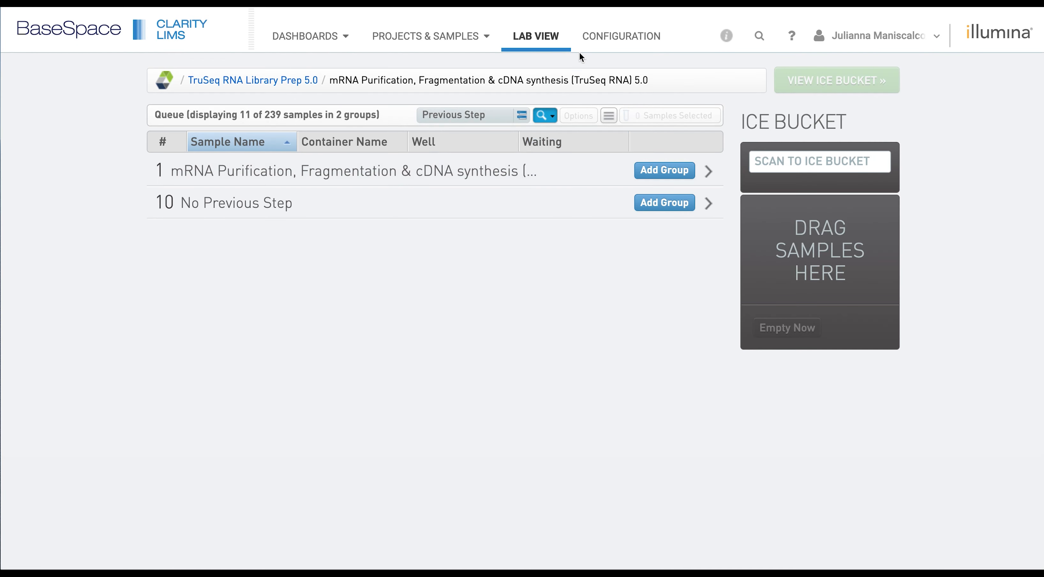
{"action": "left_click", "coordinate": [484, 173]}
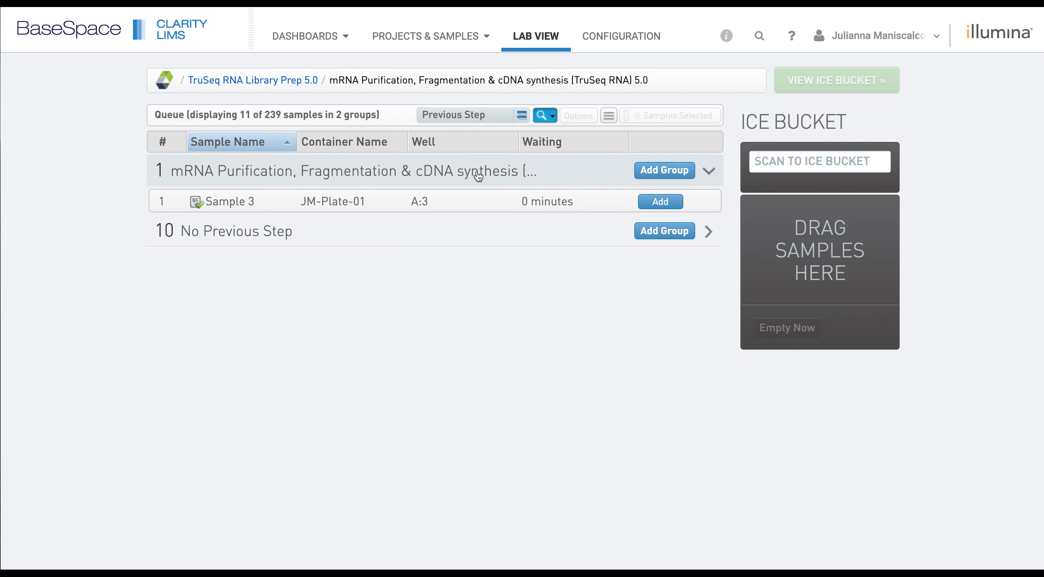
{"action": "left_click", "coordinate": [396, 204]}
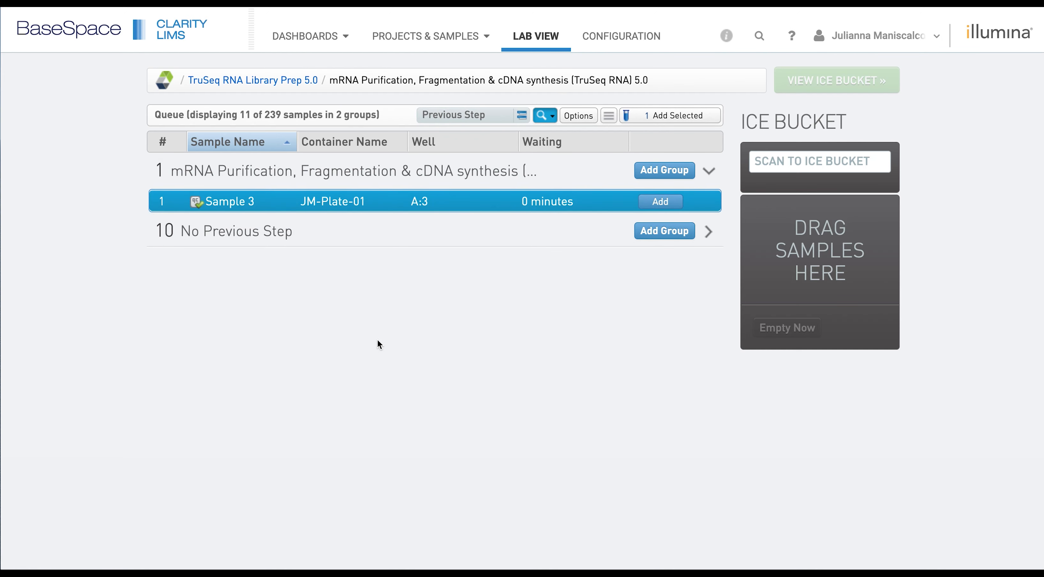
- Open the Repair Ends (TruSeq RNA) 5.0 queue from the available work list and search it for "Sample 3"
{"action": "left_click", "coordinate": [557, 39]}
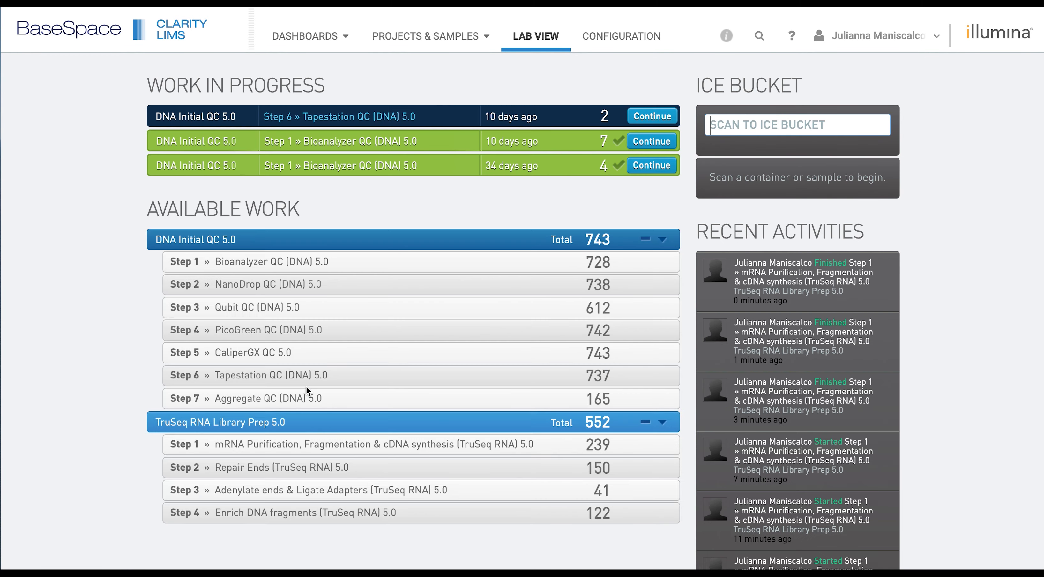
{"action": "left_click", "coordinate": [269, 474]}
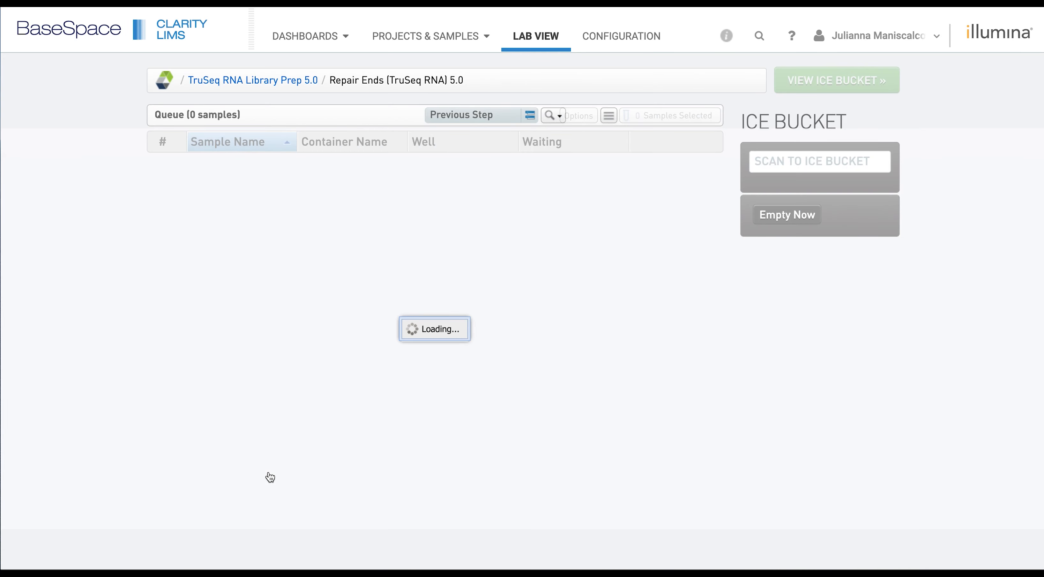
{"action": "left_click", "coordinate": [542, 115]}
{"action": "type", "text": "S"}
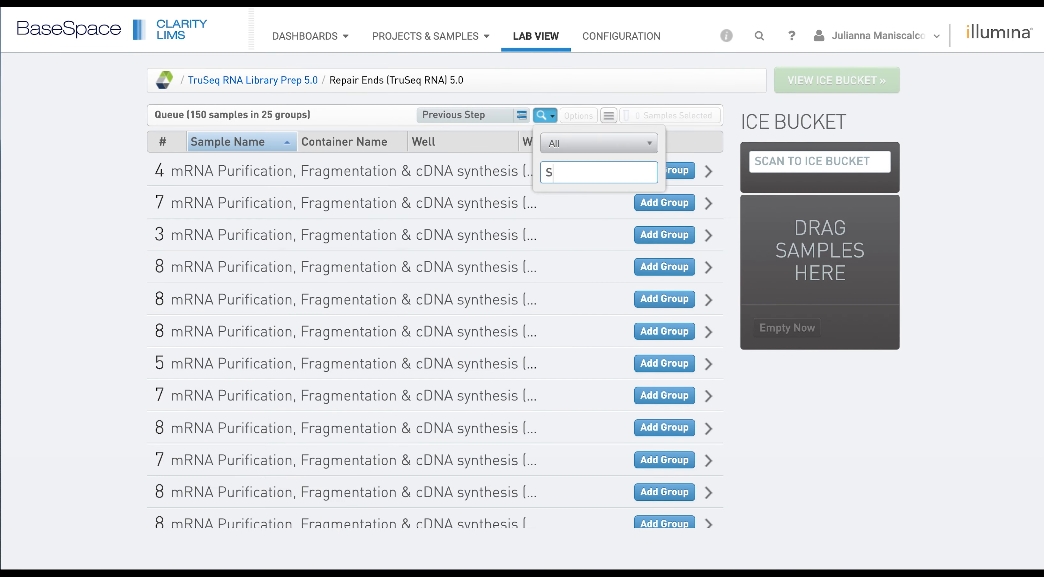
{"action": "type", "text": "ample 3"}
{"action": "key", "text": "Return"}
- Inspect the mRNA Purification groups in the filtered queue and select Sample 3 with 0 minutes of waiting time
{"action": "left_click", "coordinate": [464, 172]}
{"action": "left_click", "coordinate": [463, 173]}
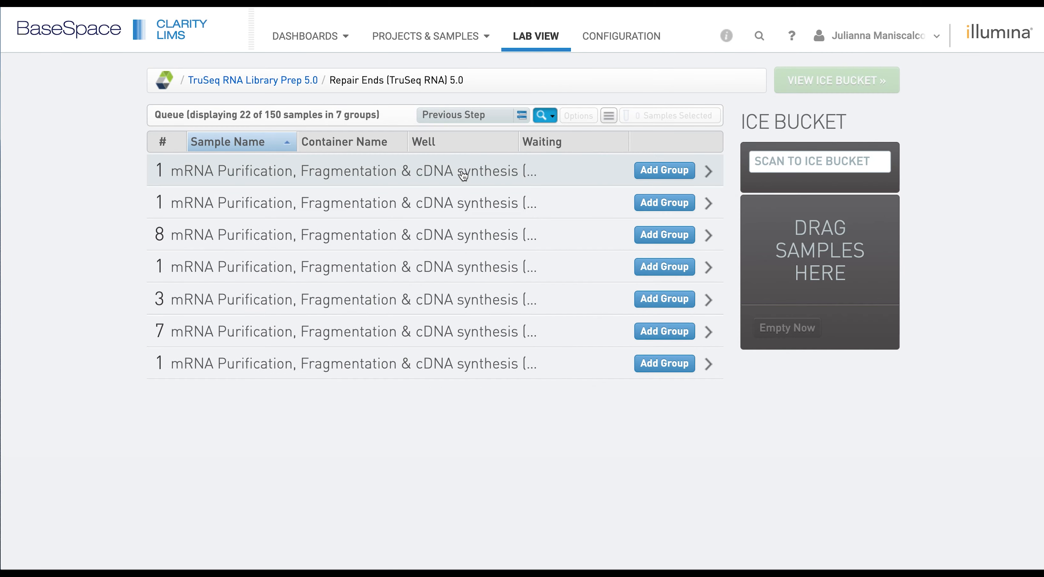
{"action": "left_click", "coordinate": [428, 313]}
{"action": "left_click", "coordinate": [427, 310]}
{"action": "left_click", "coordinate": [420, 262]}
{"action": "left_click", "coordinate": [420, 264]}
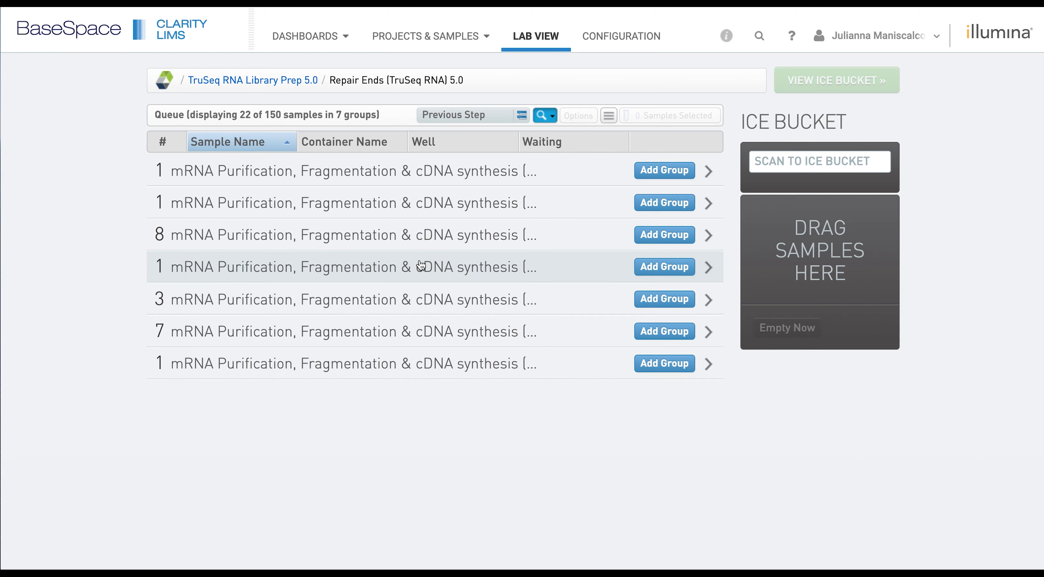
{"action": "left_click", "coordinate": [413, 359]}
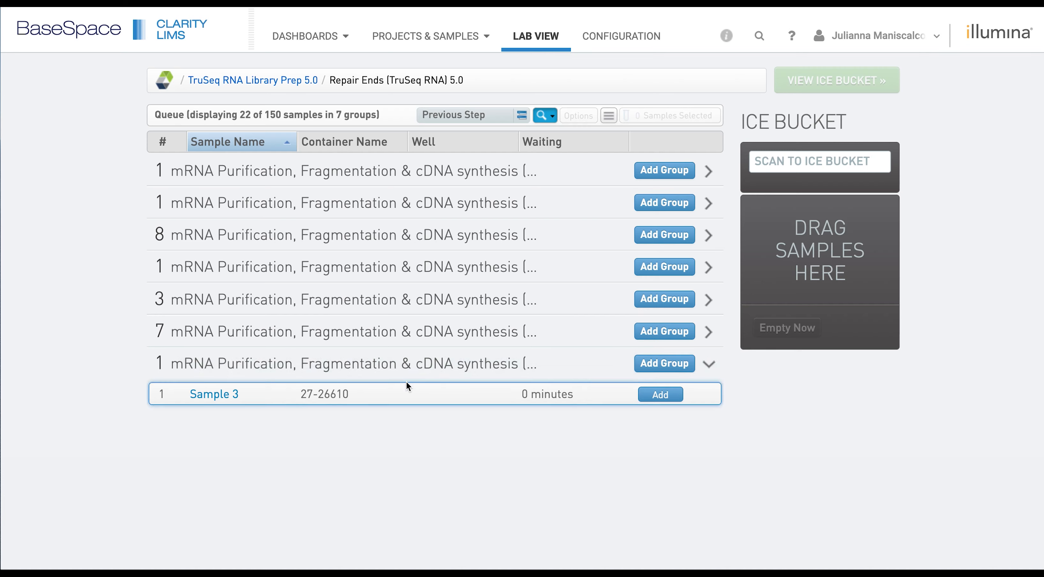
{"action": "left_click", "coordinate": [407, 393]}
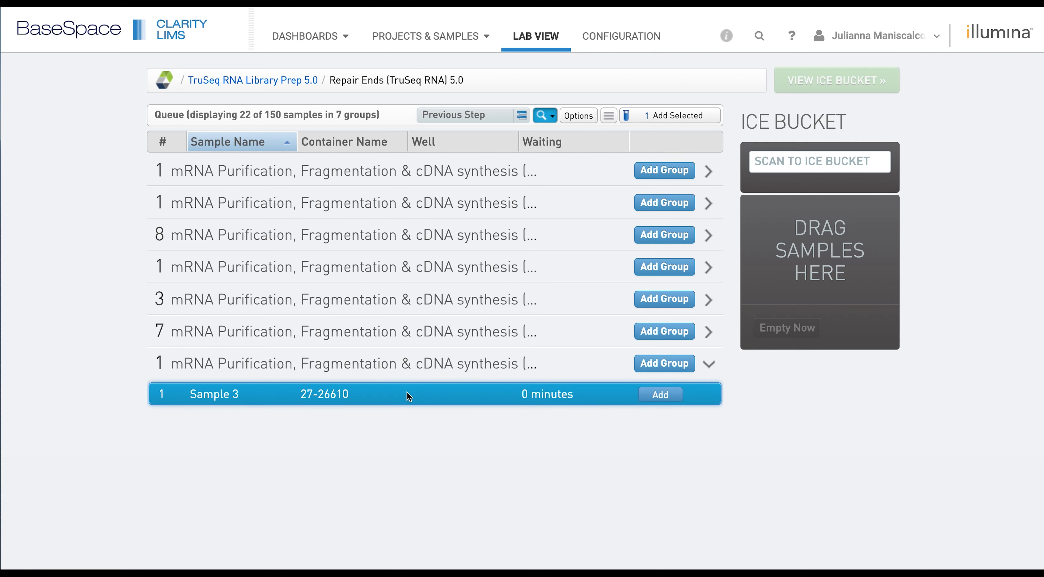